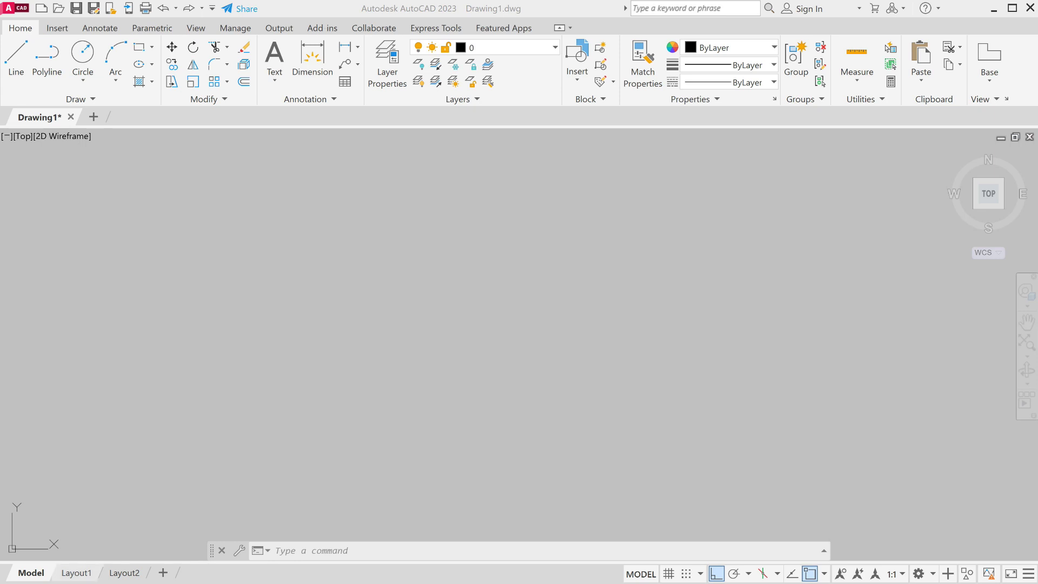
pyautogui.click(124, 573)
pyautogui.hotkey('ctrl', 'pageup')
pyautogui.hotkey('ctrl', 'pageup')
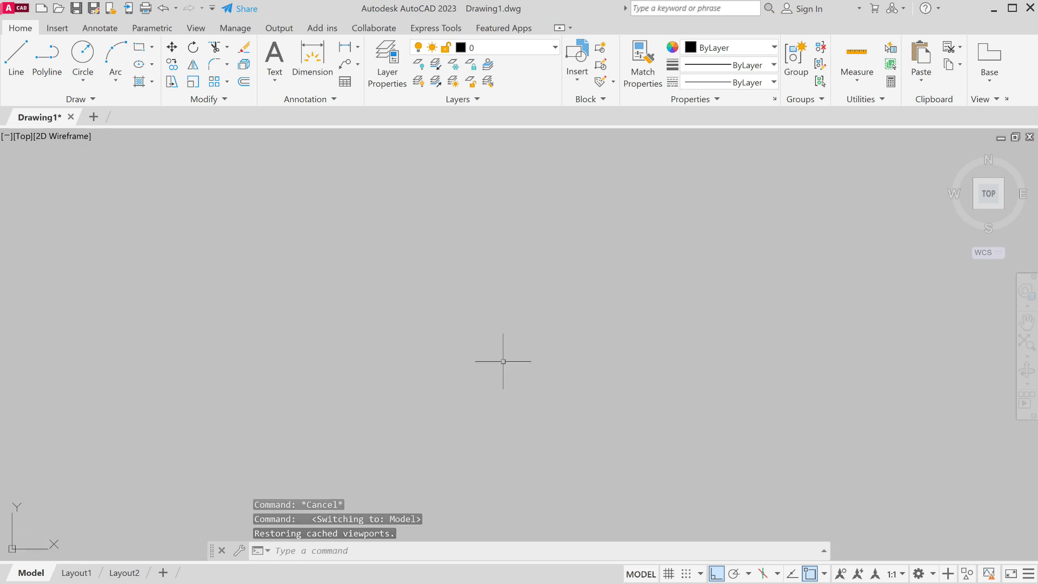
# Step: Open the drawing units settings with UNITS and set the length type to Decimal with 0.00 precision
pyautogui.write('UNITS')
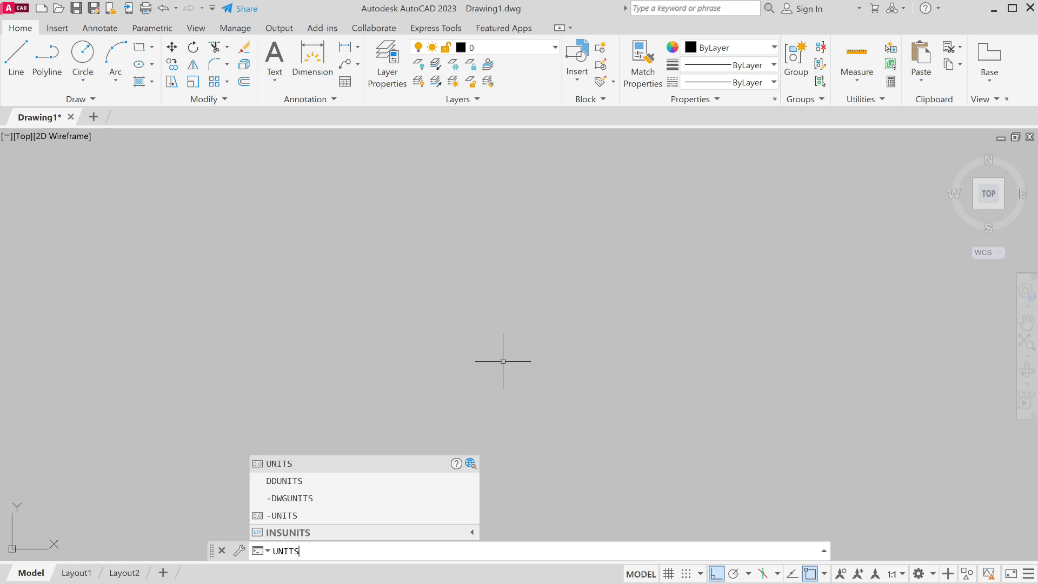
pyautogui.press('Return')
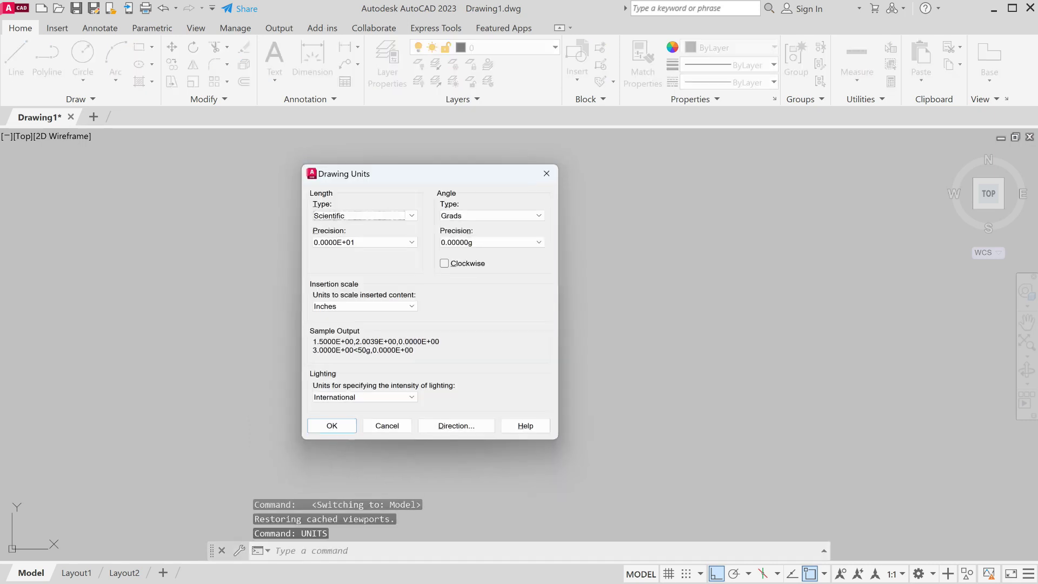
pyautogui.moveTo(431, 169)
pyautogui.mouseDown()
pyautogui.moveTo(467, 189)
pyautogui.moveTo(550, 160)
pyautogui.moveTo(550, 149)
pyautogui.moveTo(528, 151)
pyautogui.mouseUp()
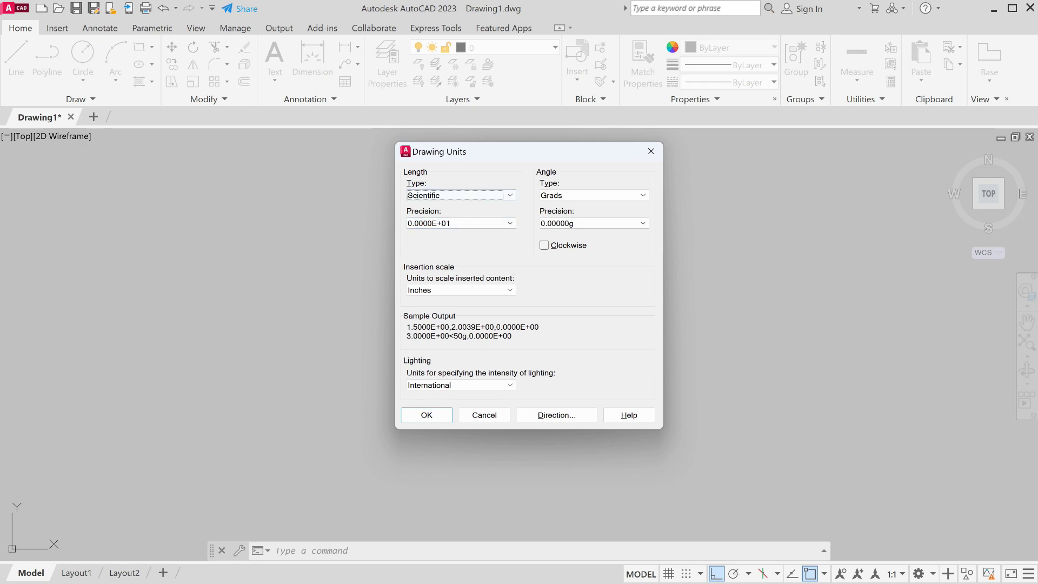
pyautogui.click(462, 195)
pyautogui.click(452, 214)
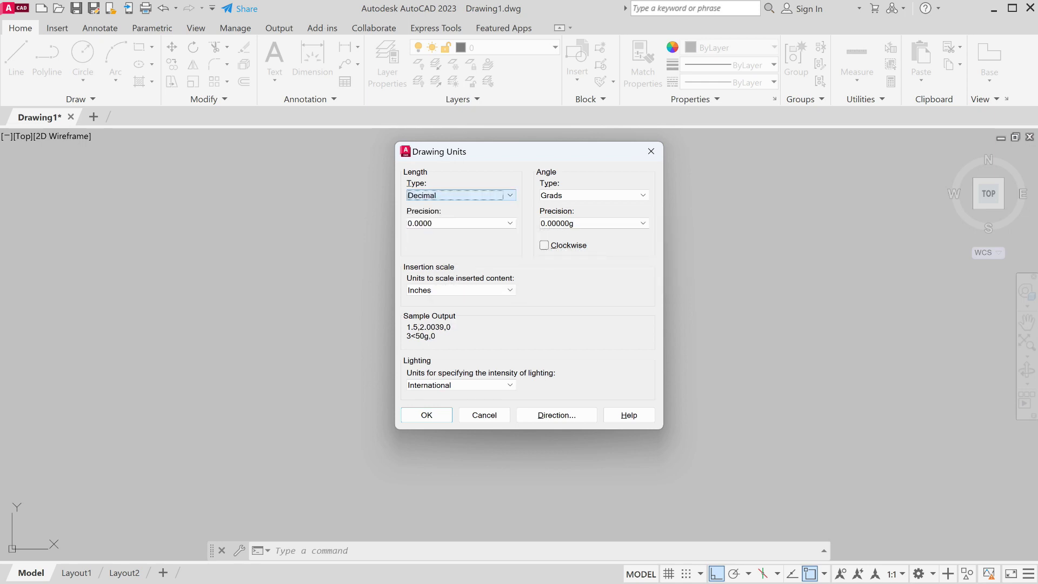
pyautogui.click(461, 223)
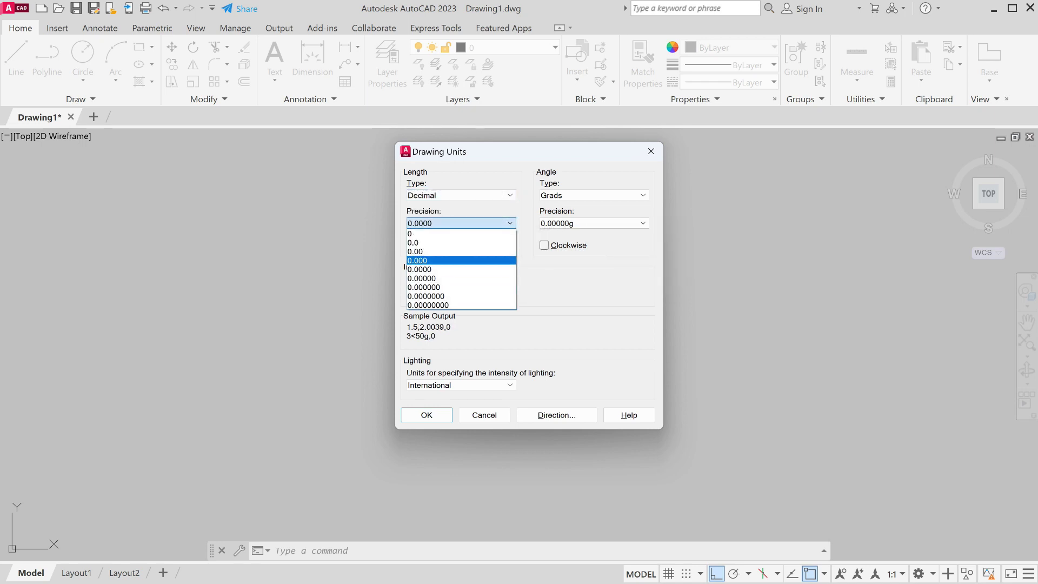
pyautogui.click(452, 251)
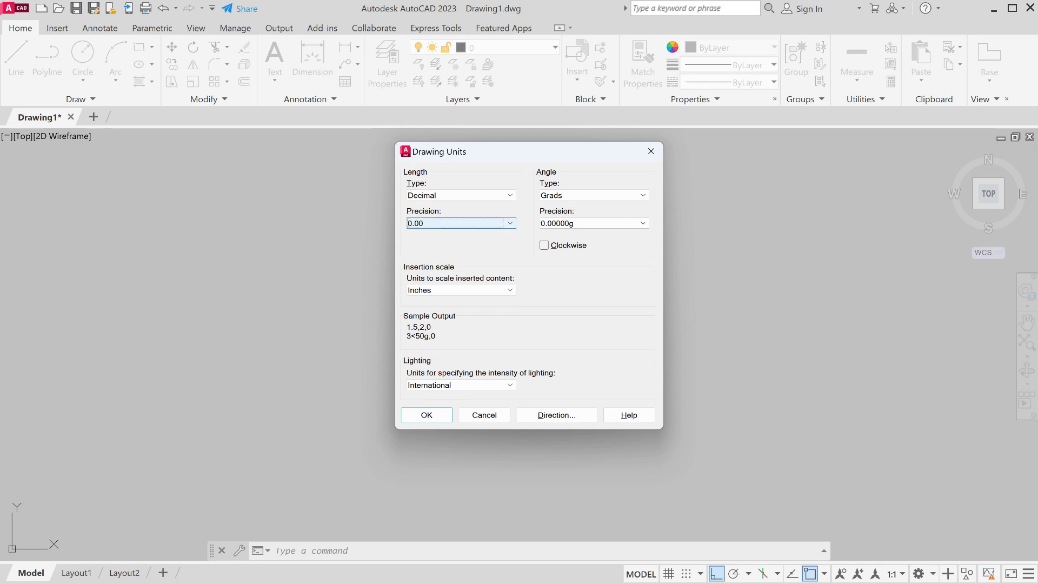
# Step: Set the angle type to Decimal Degrees with 0.00 precision and measure angles clockwise
pyautogui.click(594, 195)
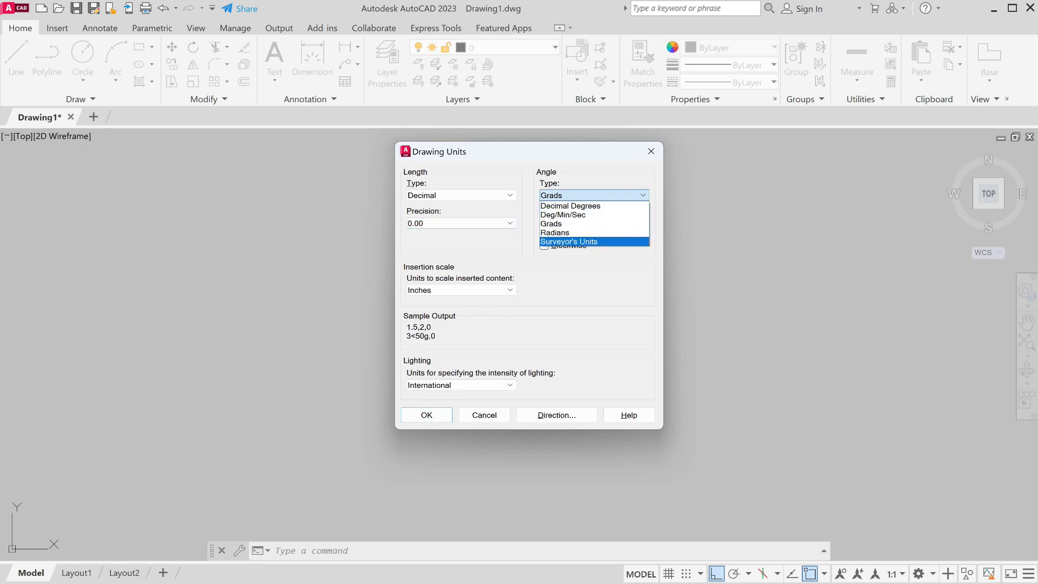
pyautogui.click(573, 206)
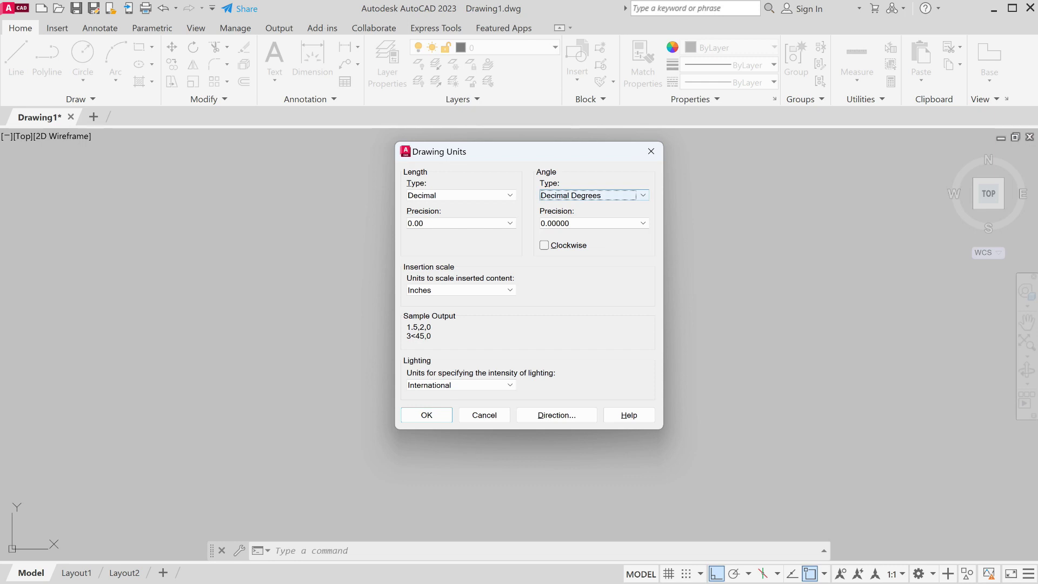
pyautogui.click(595, 223)
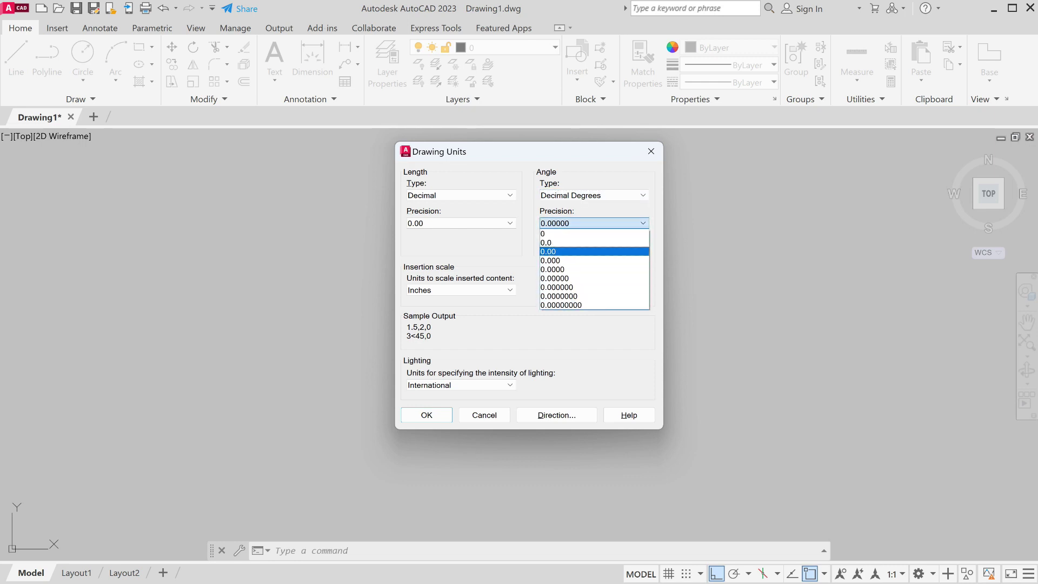
pyautogui.click(595, 251)
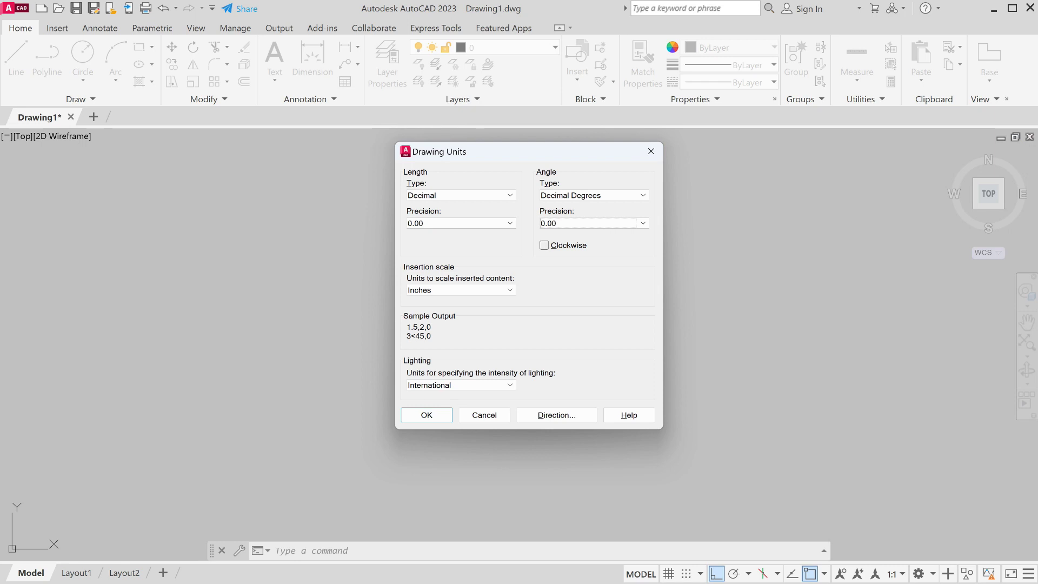
pyautogui.click(543, 245)
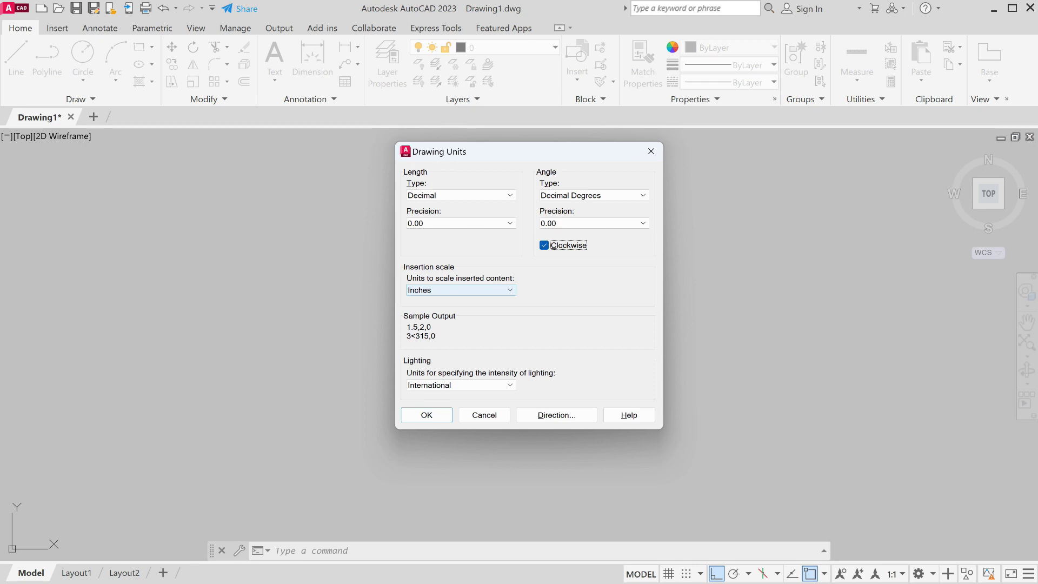
# Step: Set the insertion scale units to Millimeters and apply the drawing units
pyautogui.click(459, 289)
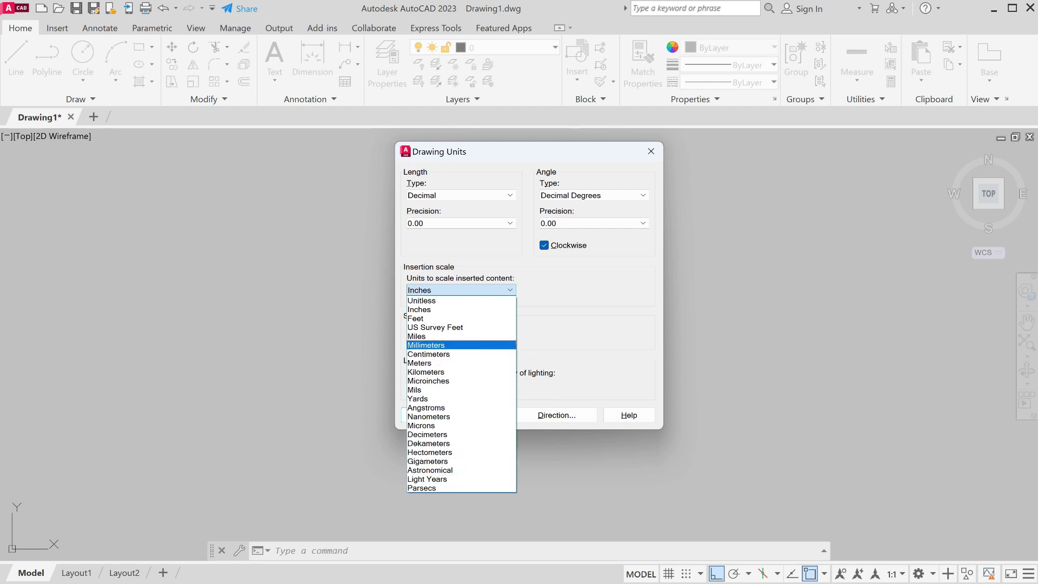
pyautogui.press('Return')
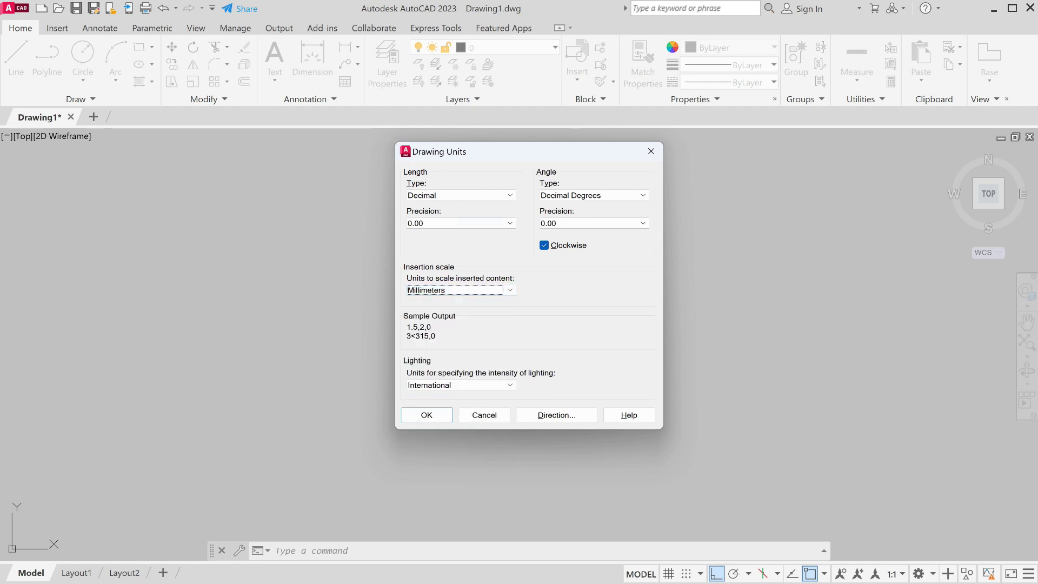
pyautogui.moveTo(562, 152); pyautogui.dragTo(473, 153)
pyautogui.click(325, 414)
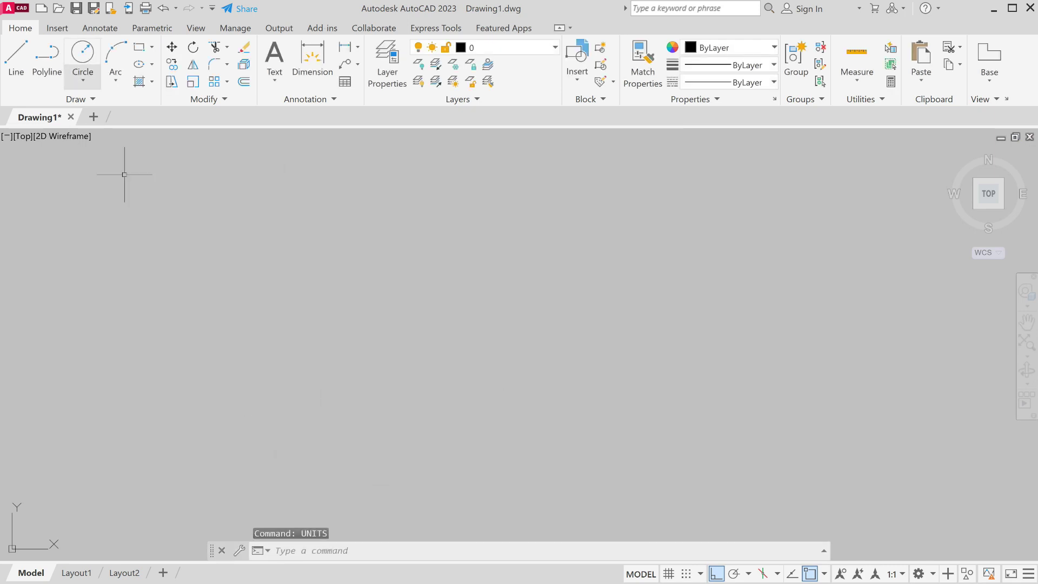
# Step: Draw a horizontal line 1000 mm long in model space
pyautogui.click(16, 60)
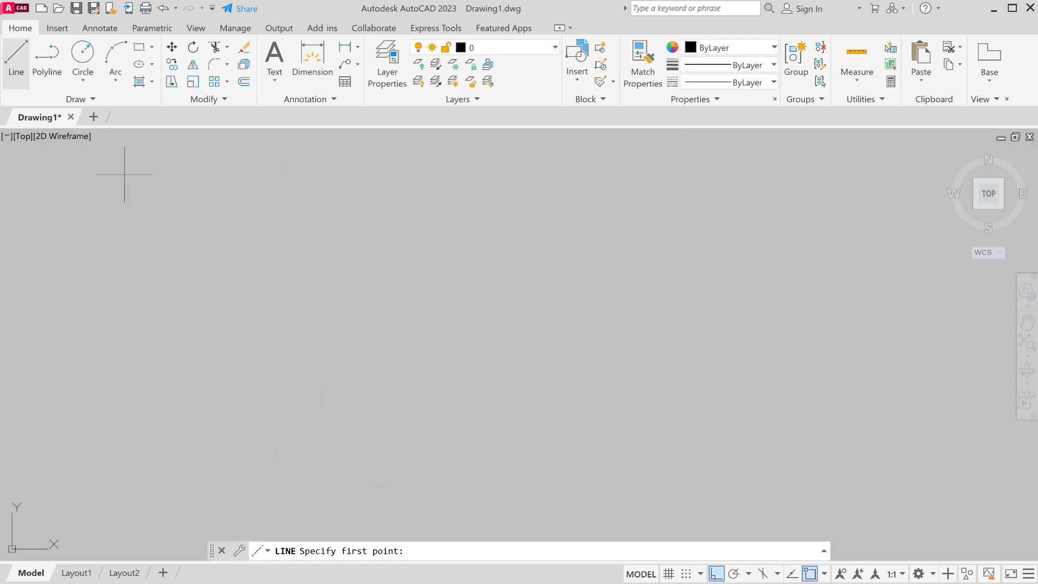
pyautogui.click(283, 318)
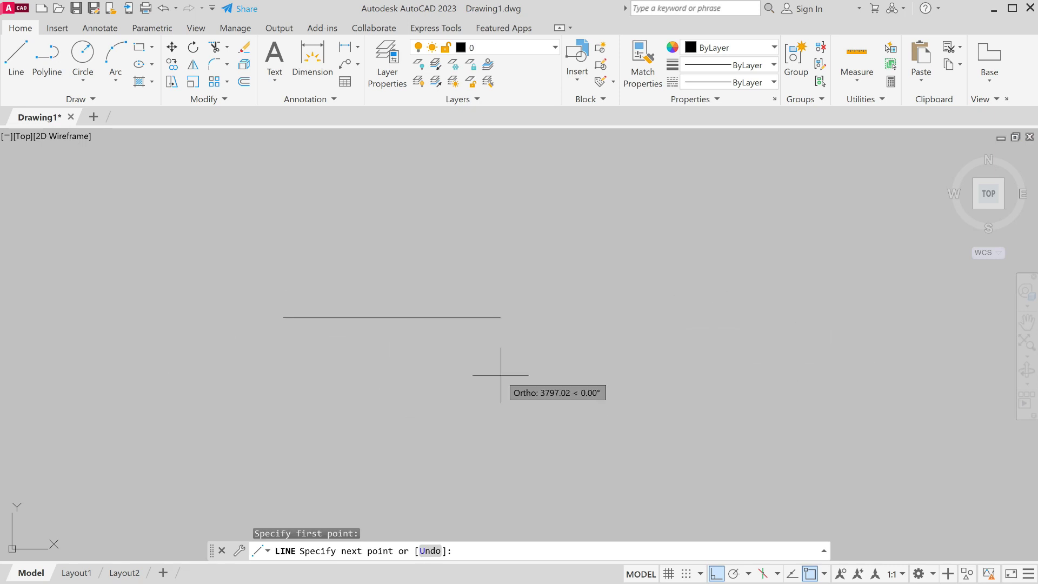
pyautogui.press('capslock')
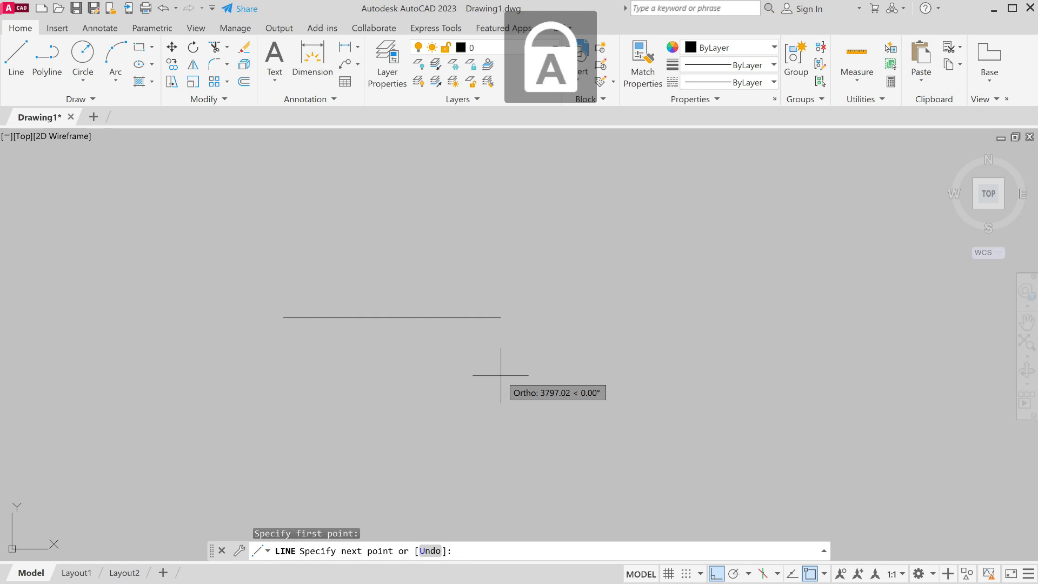
pyautogui.write('1000')
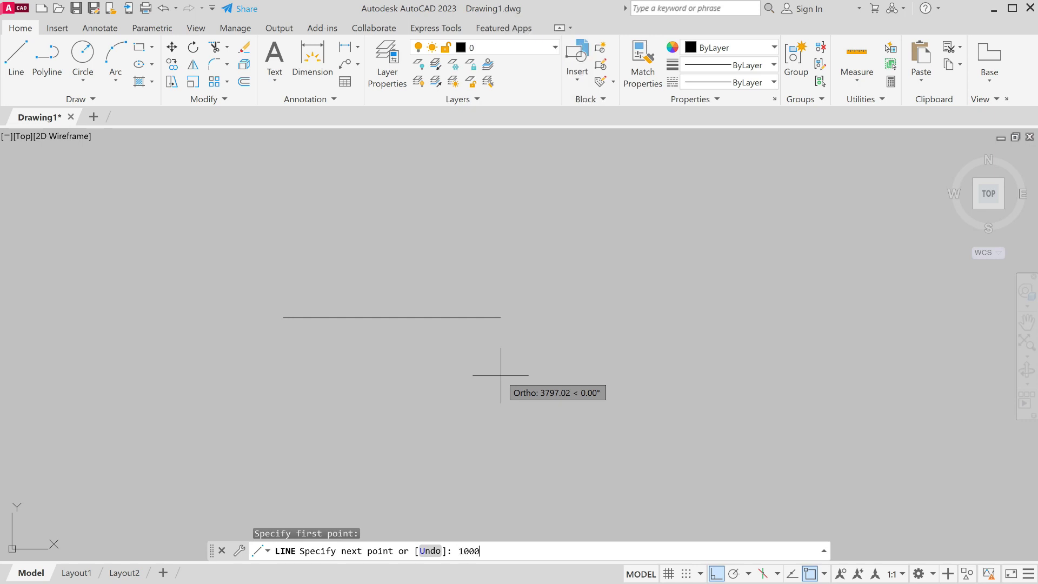
pyautogui.press('Return')
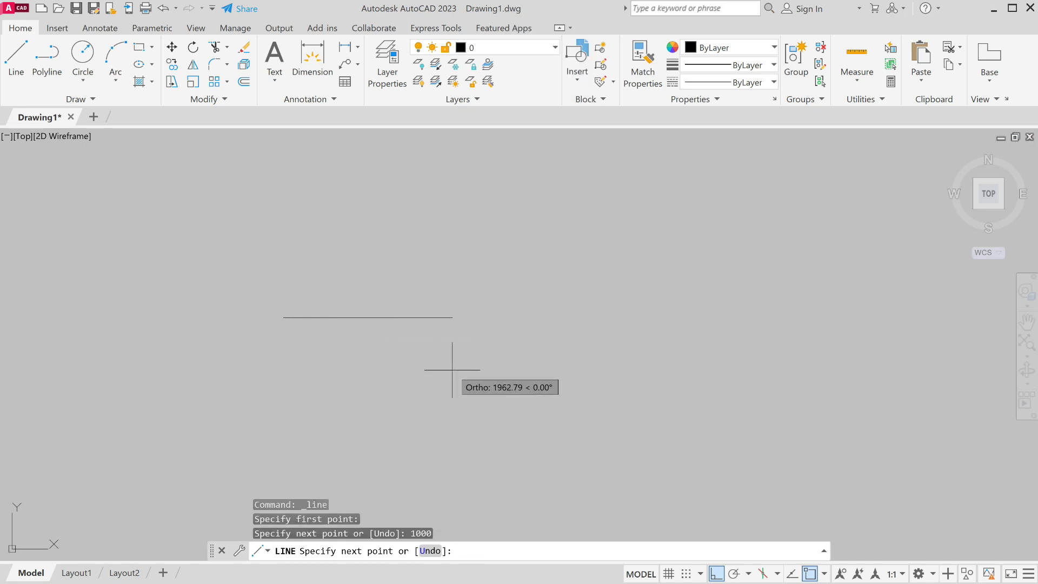
pyautogui.press('Escape')
pyautogui.scroll(8, 309, 346)
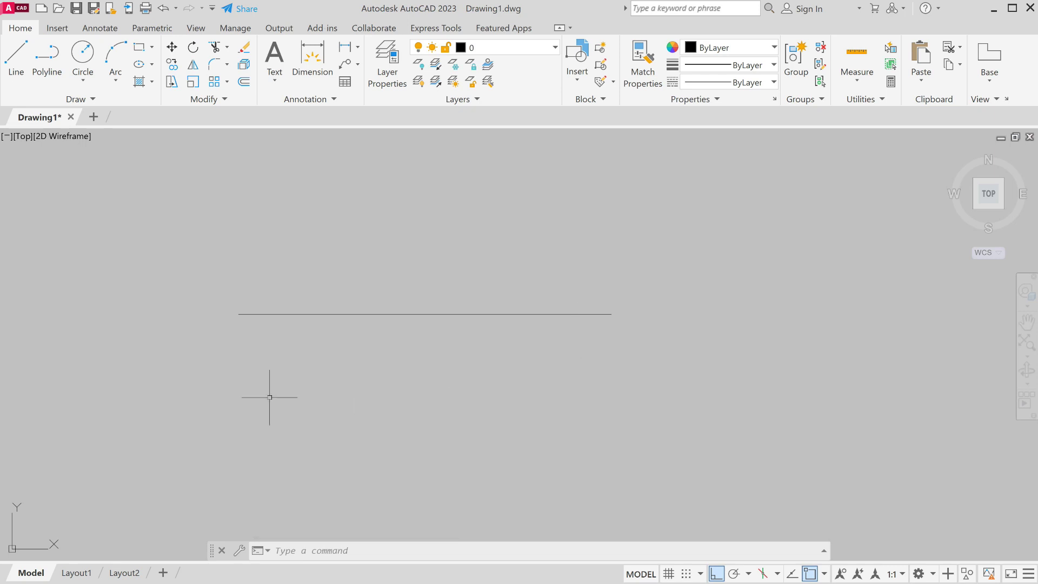
# Step: Switch from model space to the Layout1 sheet
pyautogui.moveTo(76, 572)
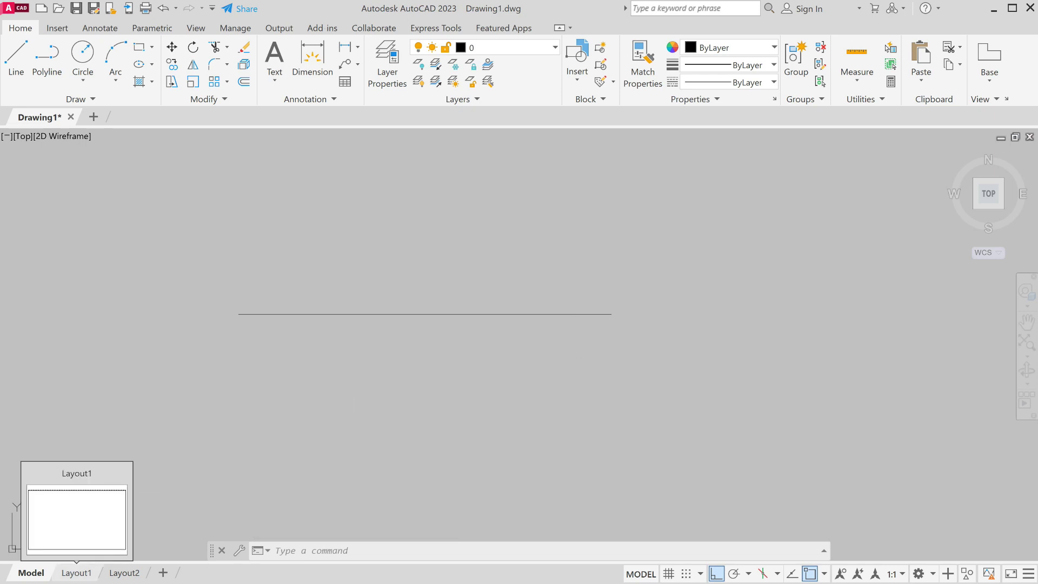
pyautogui.click(76, 572)
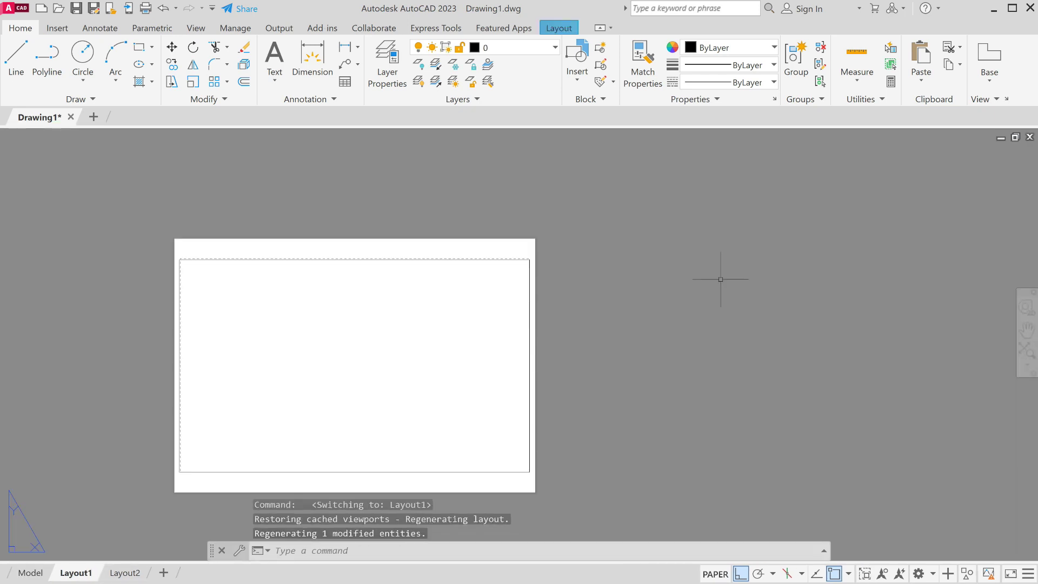
pyautogui.scroll(2, 472, 373)
pyautogui.scroll(-2, 396, 427)
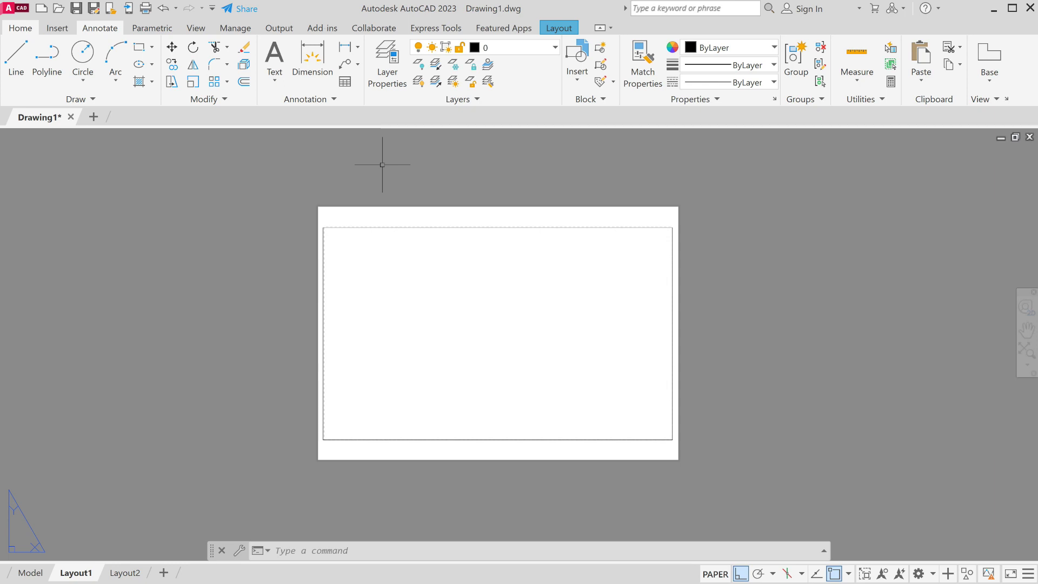
# Step: Modify the page setup of Layout1: choose paper size ISO A4 (297.00 x 210.00 MM) and turn off plotting of object lineweights
pyautogui.click(236, 28)
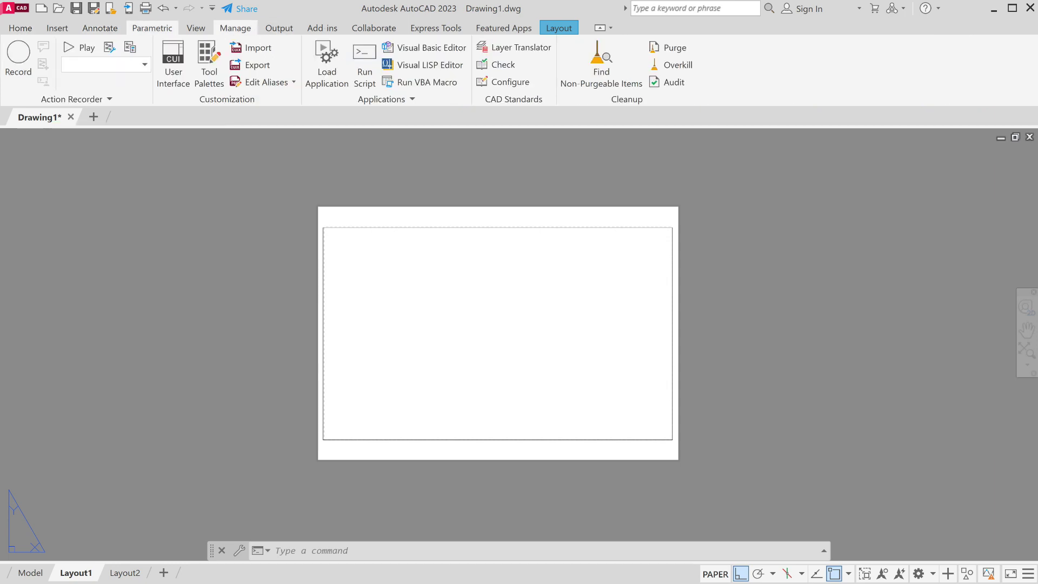
pyautogui.click(279, 28)
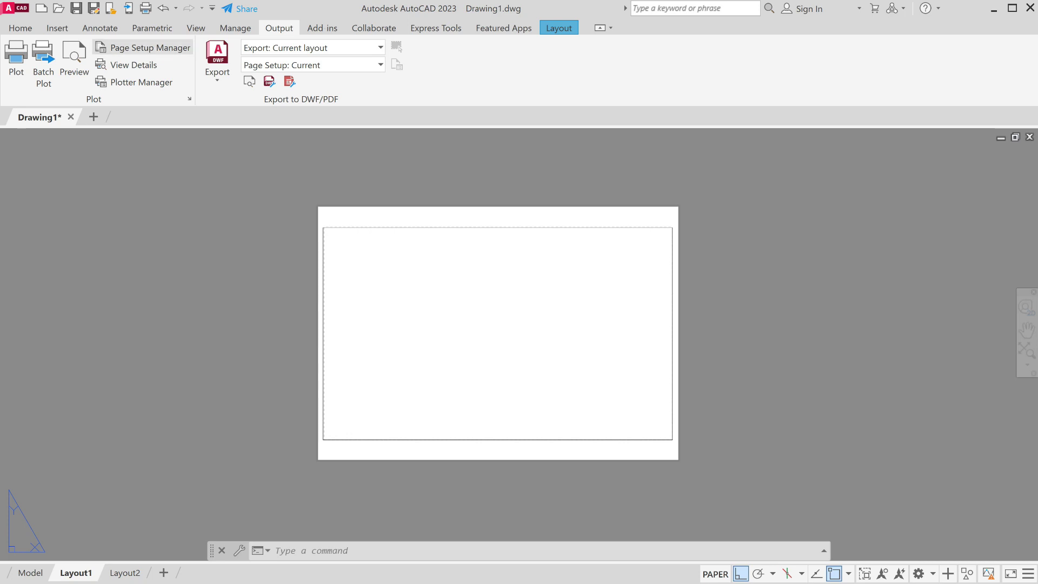
pyautogui.click(144, 48)
pyautogui.click(331, 278)
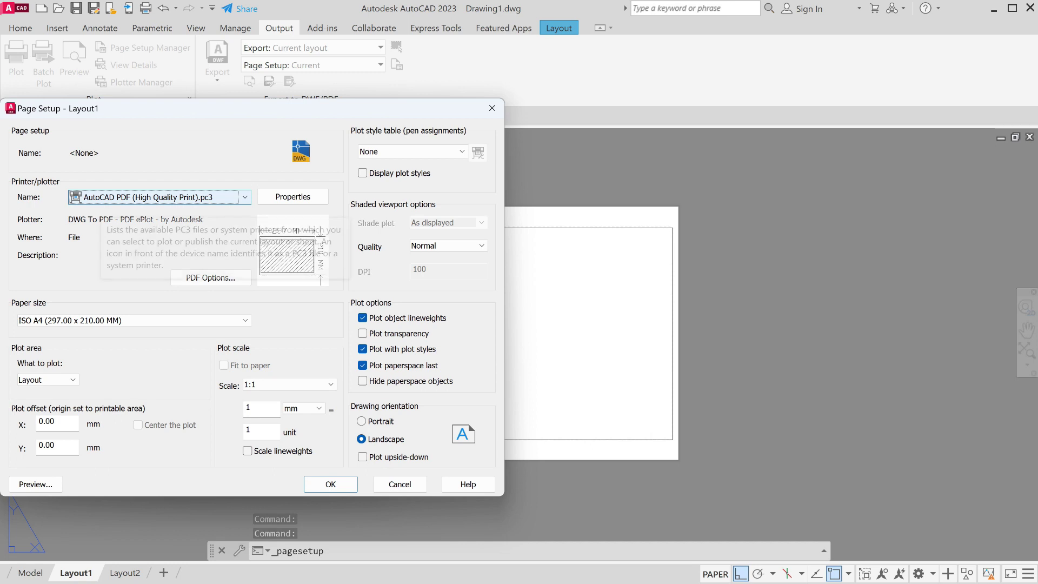
pyautogui.click(134, 321)
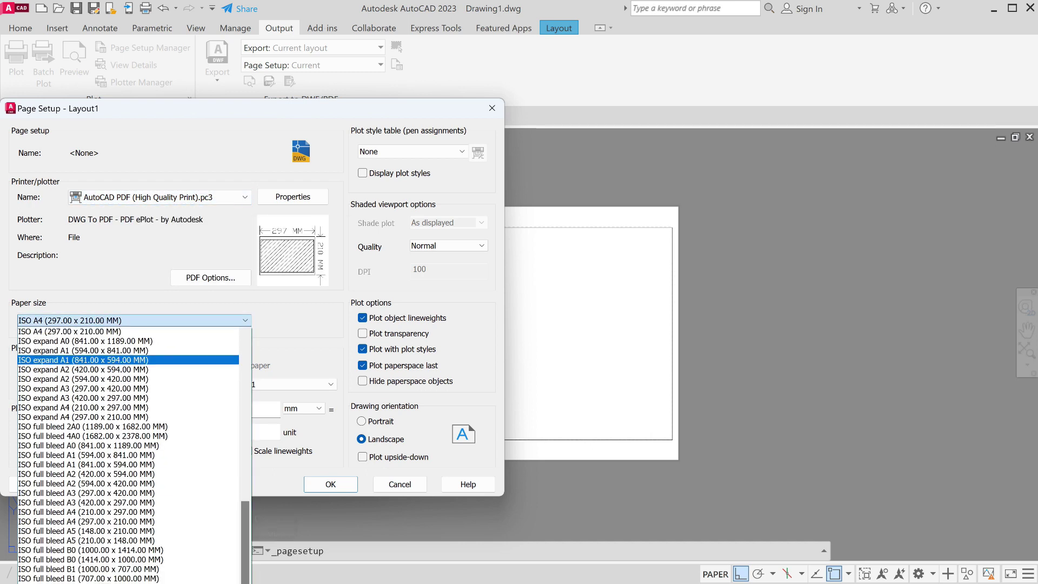
pyautogui.scroll(1, 134, 426)
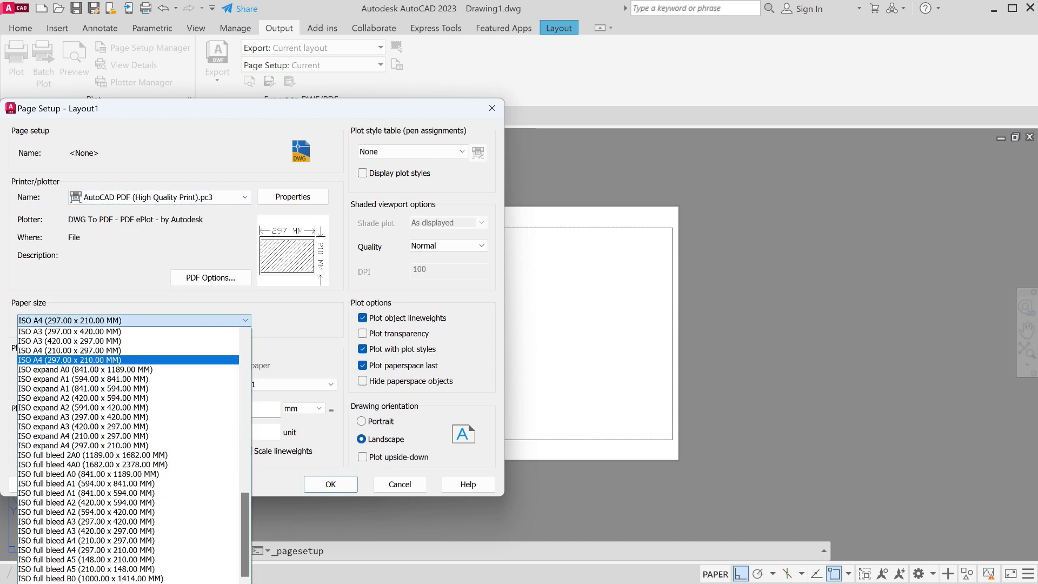
pyautogui.click(134, 361)
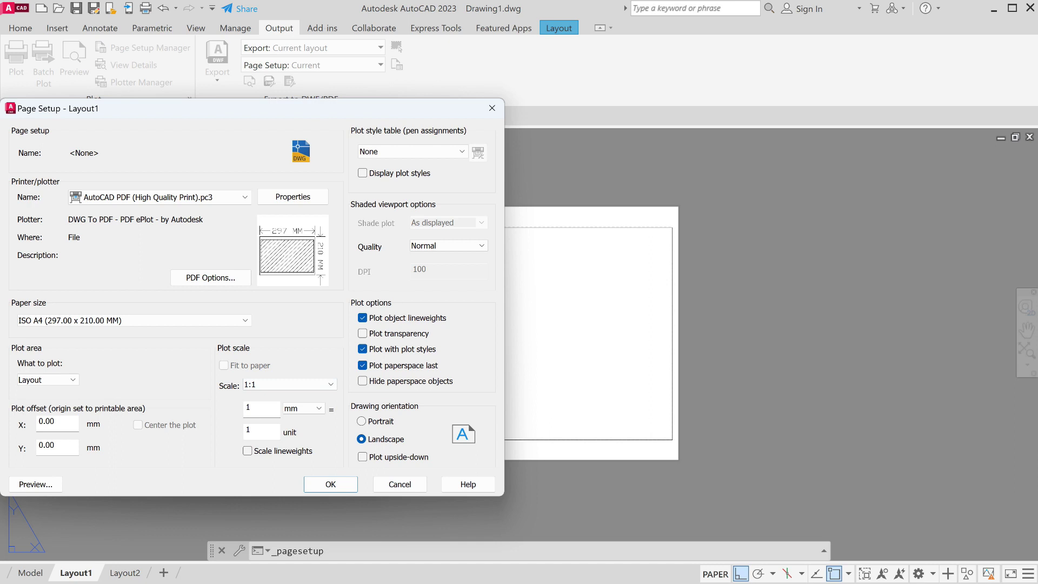
pyautogui.moveTo(259, 108); pyautogui.dragTo(262, 66)
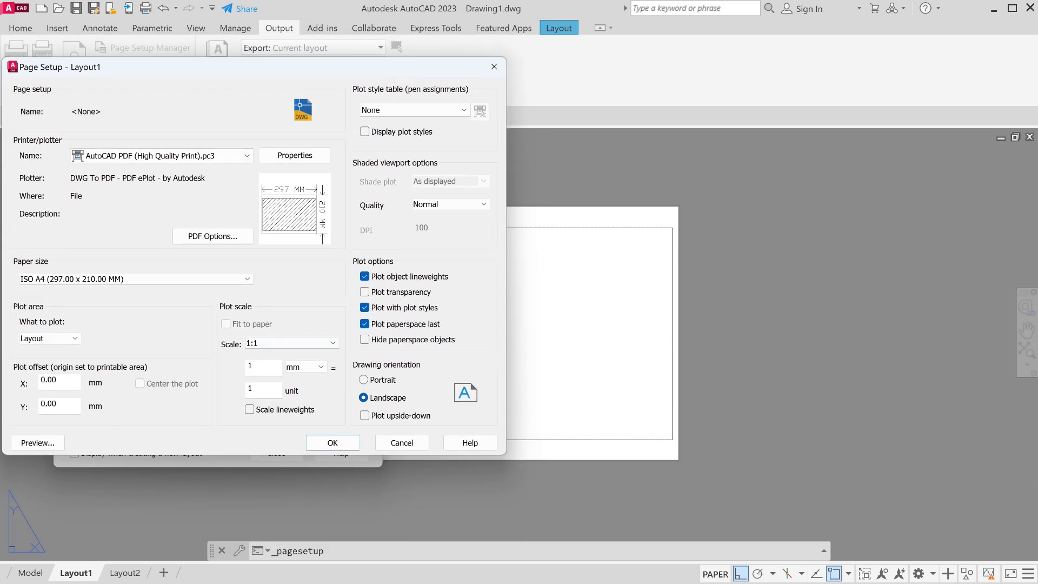
pyautogui.click(365, 276)
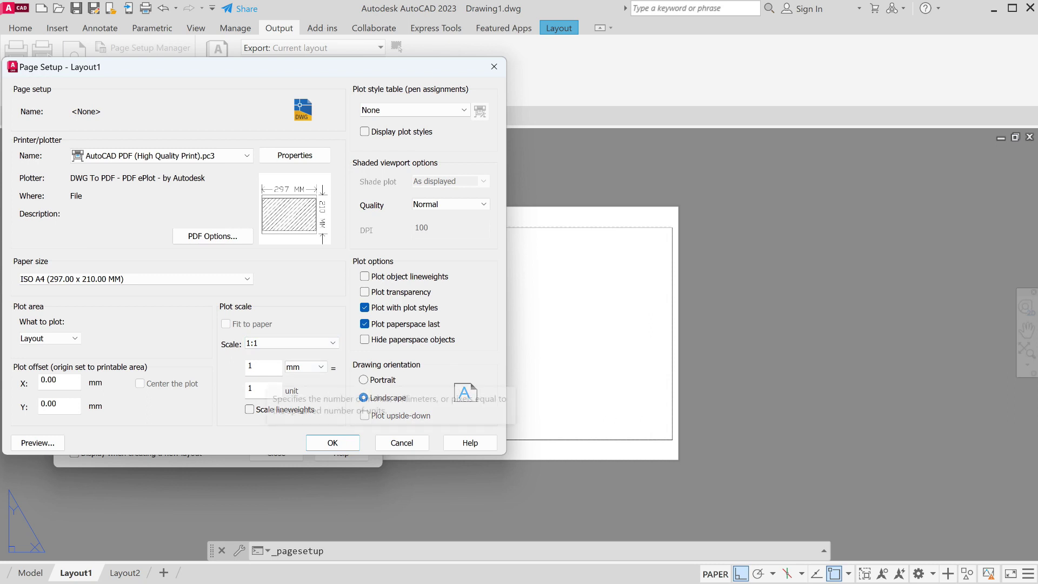
pyautogui.doubleClick(252, 367)
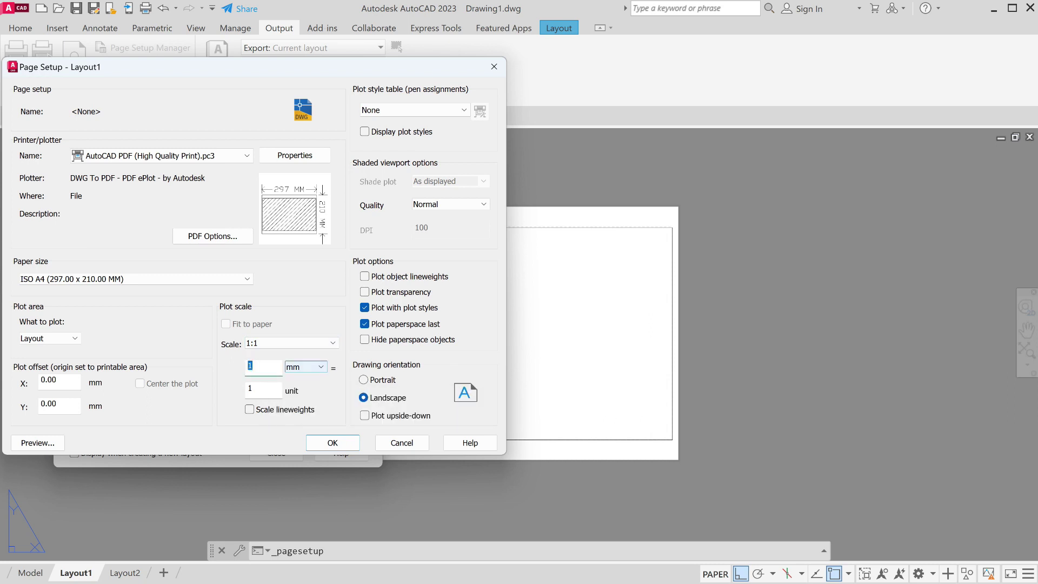
pyautogui.click(259, 390)
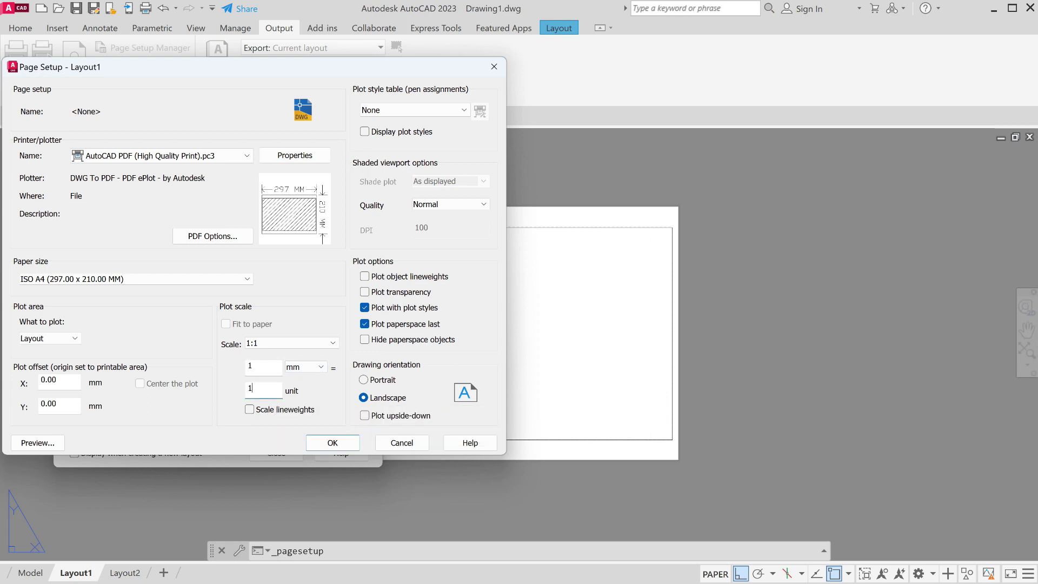
pyautogui.click(314, 368)
pyautogui.click(314, 368)
pyautogui.click(264, 367)
pyautogui.write('000')
pyautogui.press('BackSpace')
pyautogui.press('BackSpace')
pyautogui.press('BackSpace')
# Step: Apply the modified page setup to Layout1 and close the page setup manager
pyautogui.click(332, 443)
pyautogui.click(276, 452)
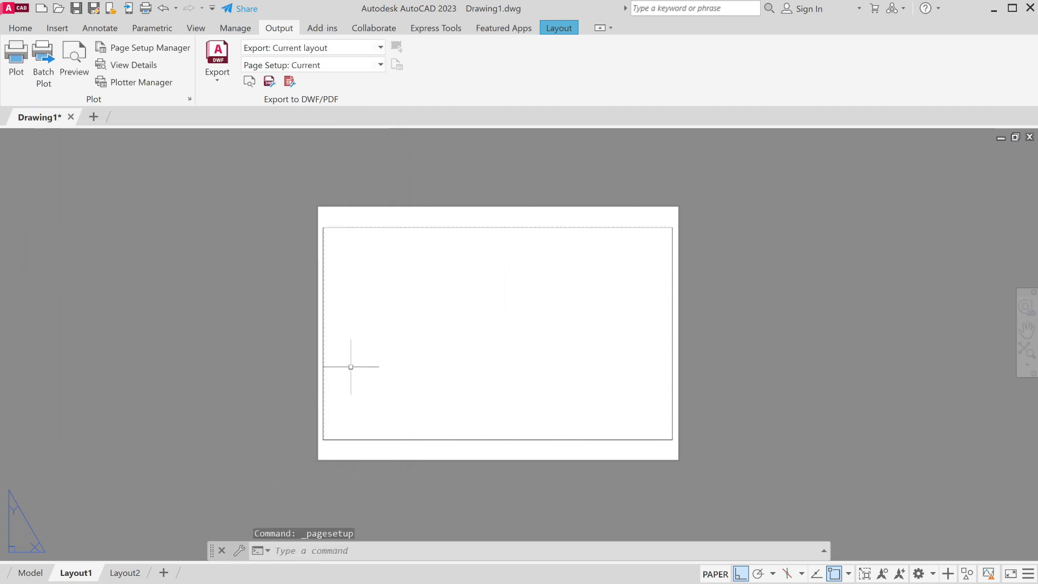
# Step: Activate the viewport on the Layout1 sheet and bring the whole line into view inside it
pyautogui.scroll(-2, 348, 261)
pyautogui.scroll(2, 472, 263)
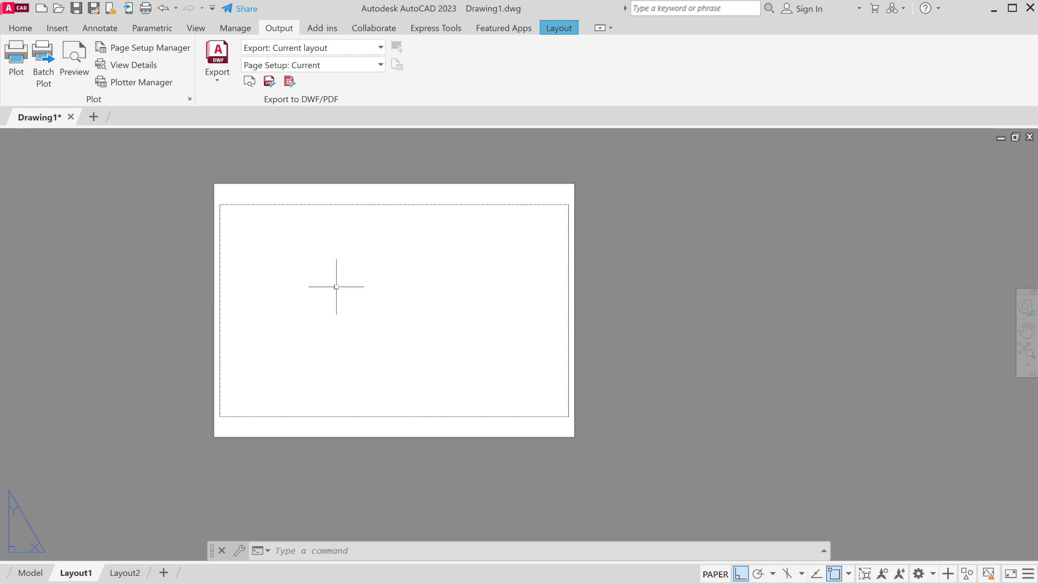
pyautogui.scroll(2, 342, 309)
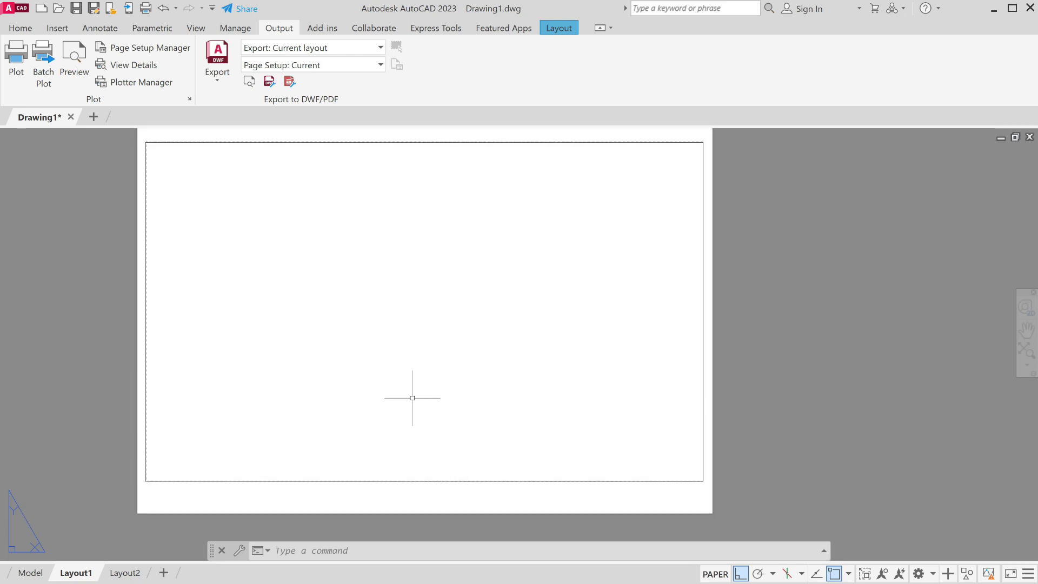
pyautogui.doubleClick(445, 318)
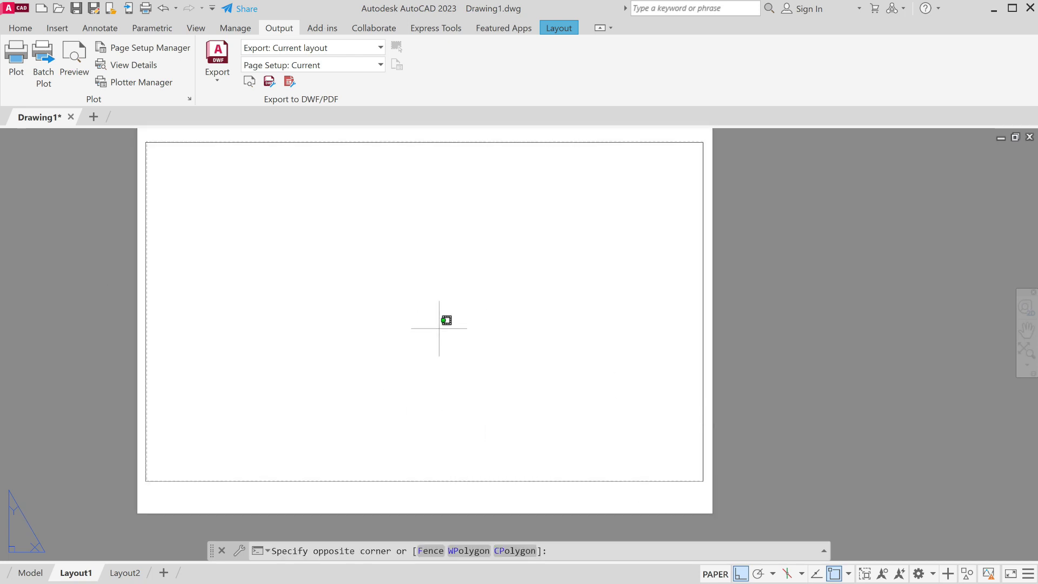
pyautogui.scroll(-3, 440, 327)
pyautogui.scroll(2, 431, 336)
pyautogui.scroll(5, 370, 374)
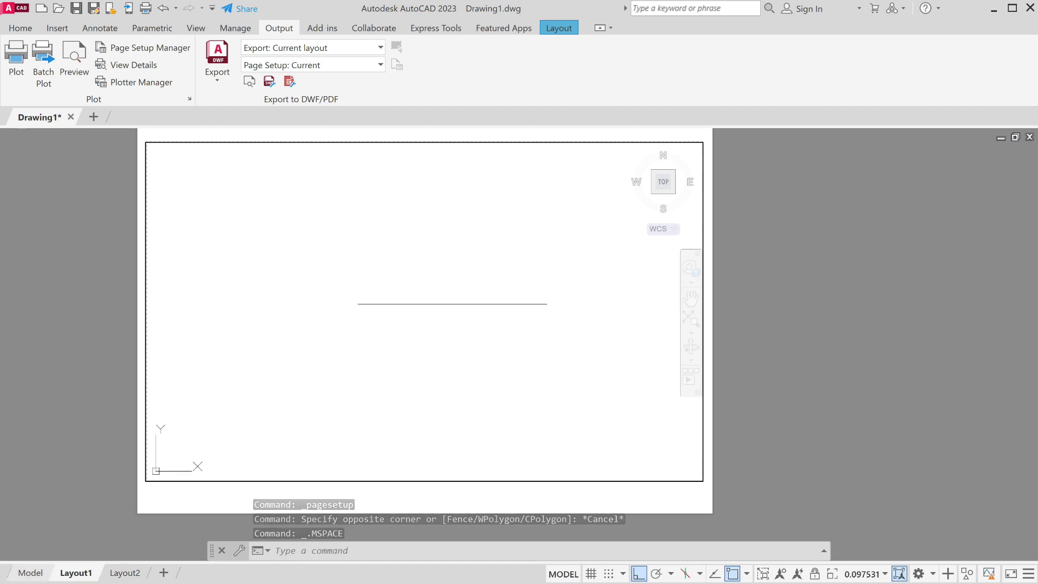
# Step: Try a scale of 1:1 for the active viewport on Layout1
pyautogui.click(866, 574)
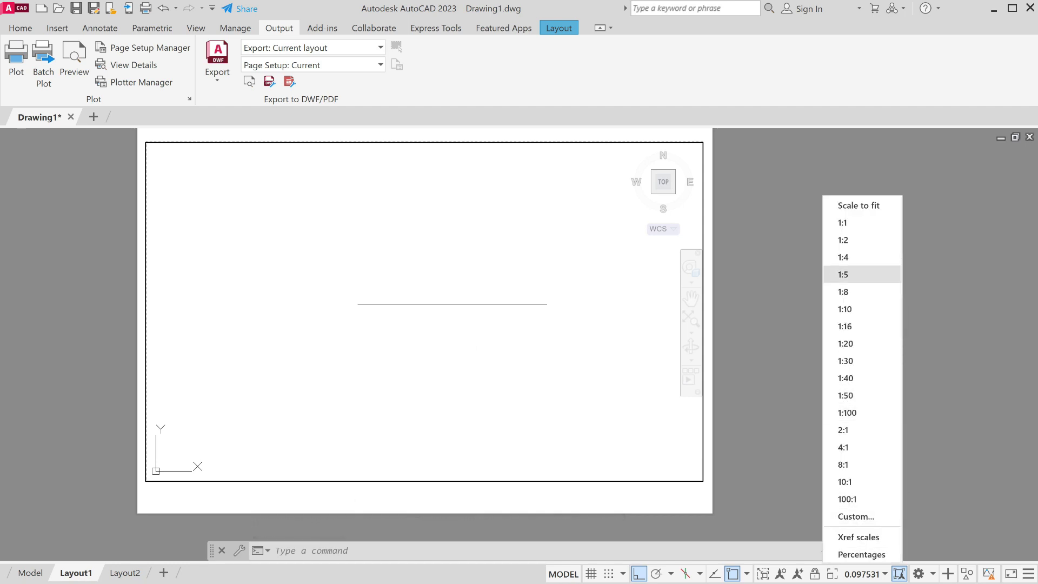
pyautogui.click(843, 222)
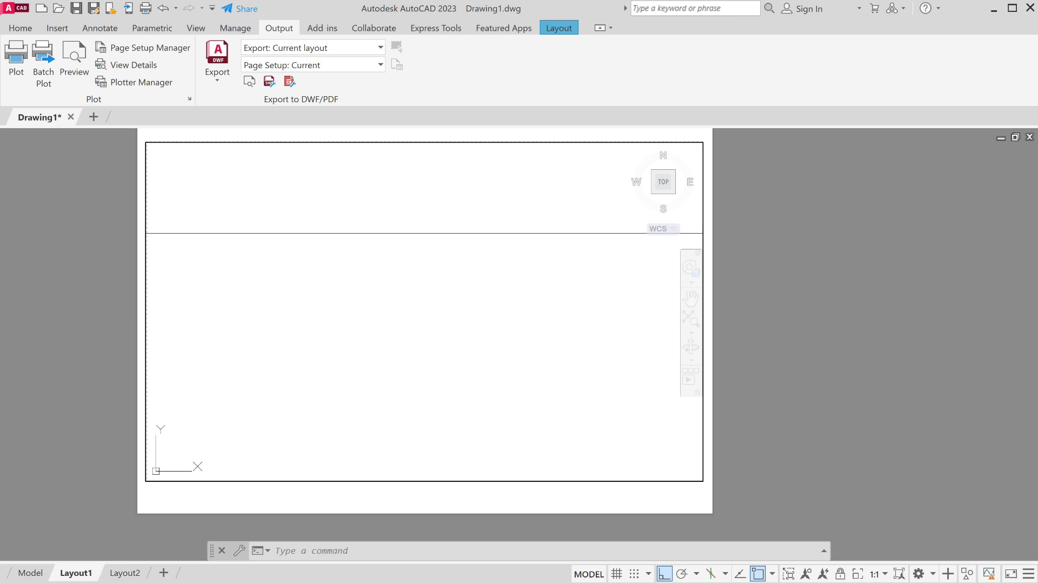
# Step: Set the active viewport's scale to 1:4 and centre the full line horizontally within the viewport
pyautogui.click(876, 574)
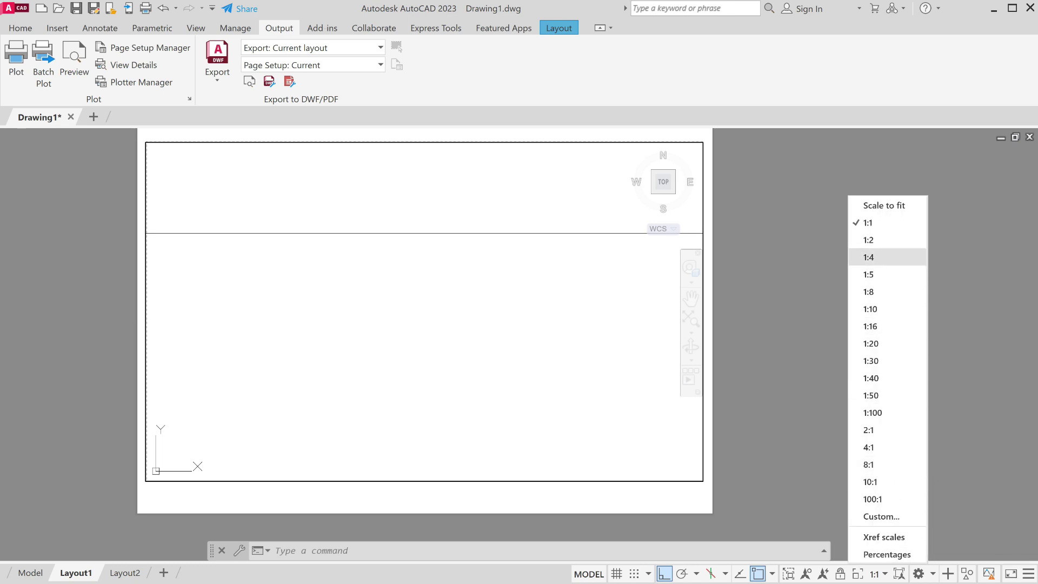
pyautogui.click(869, 257)
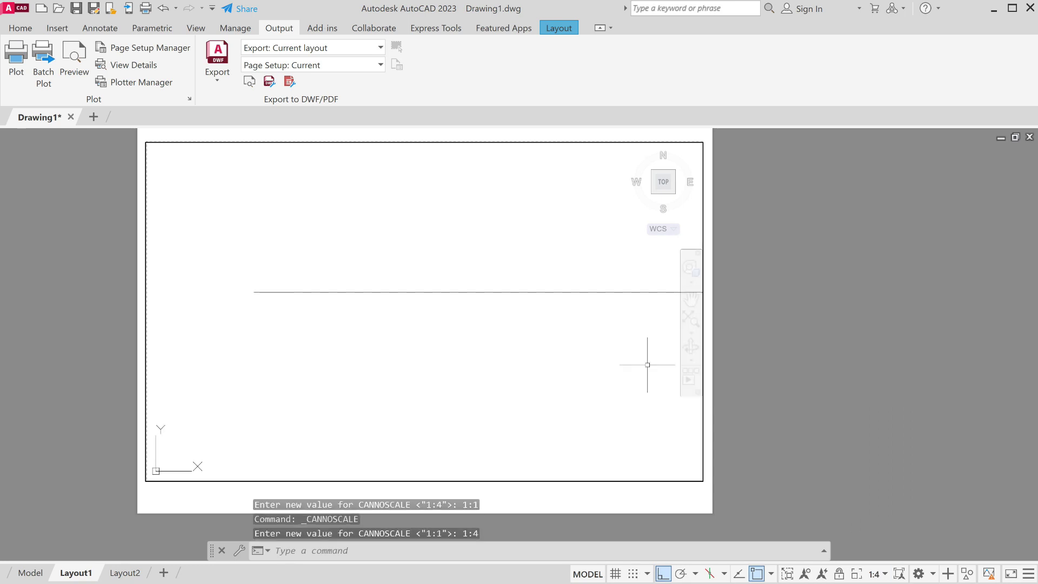
pyautogui.moveTo(588, 354); pyautogui.dragTo(520, 358, button='middle')
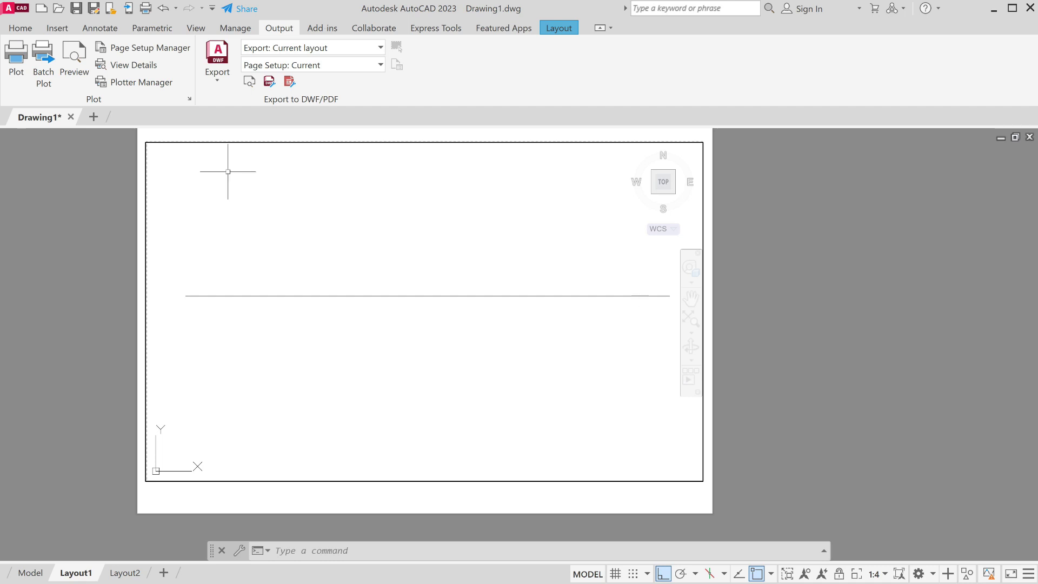
# Step: Deactivate the viewport and return to paper space on the Layout1 sheet
pyautogui.doubleClick(827, 304)
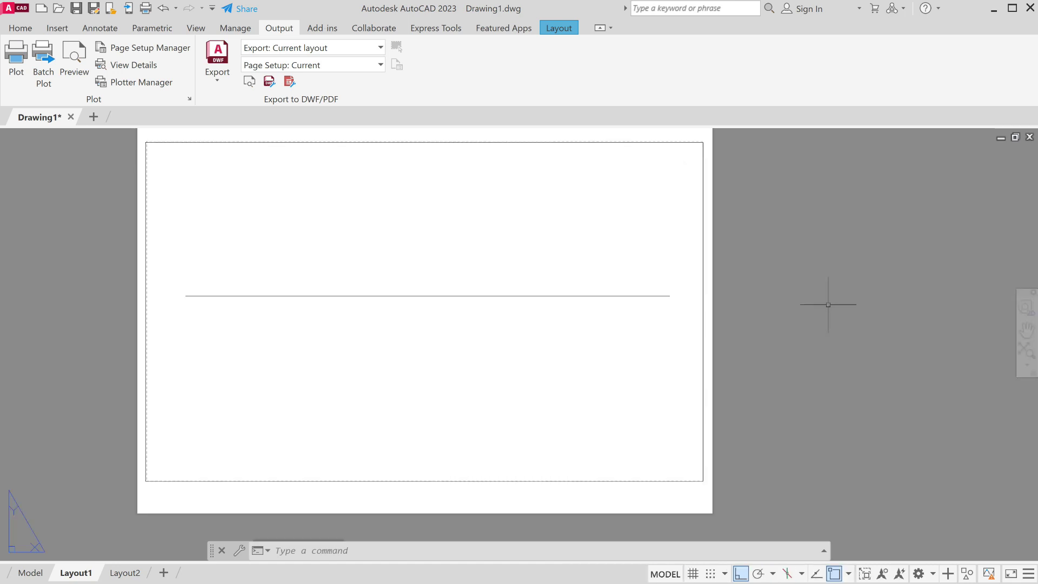
pyautogui.scroll(-2, 486, 424)
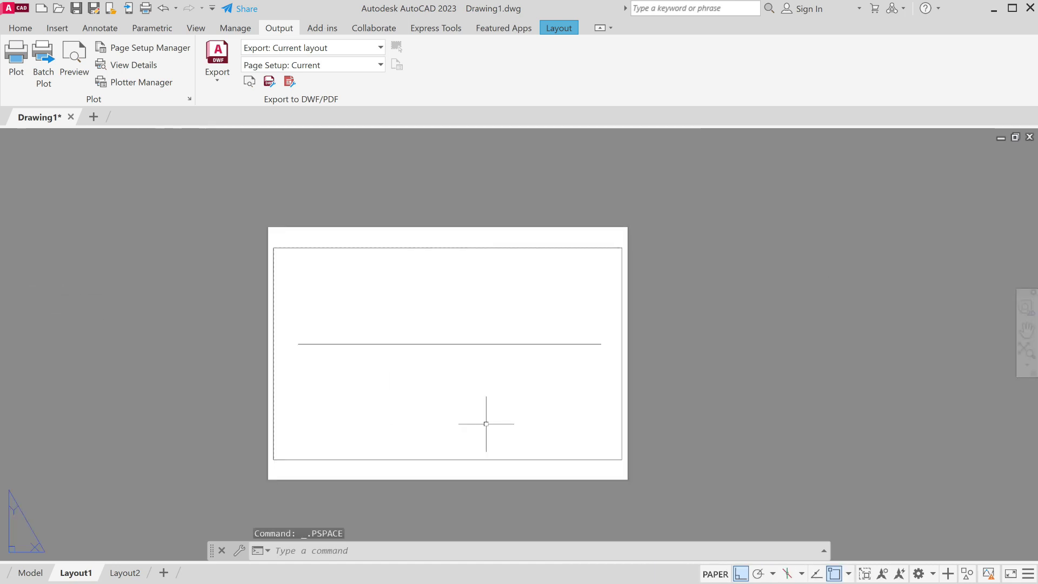
pyautogui.scroll(2, 450, 403)
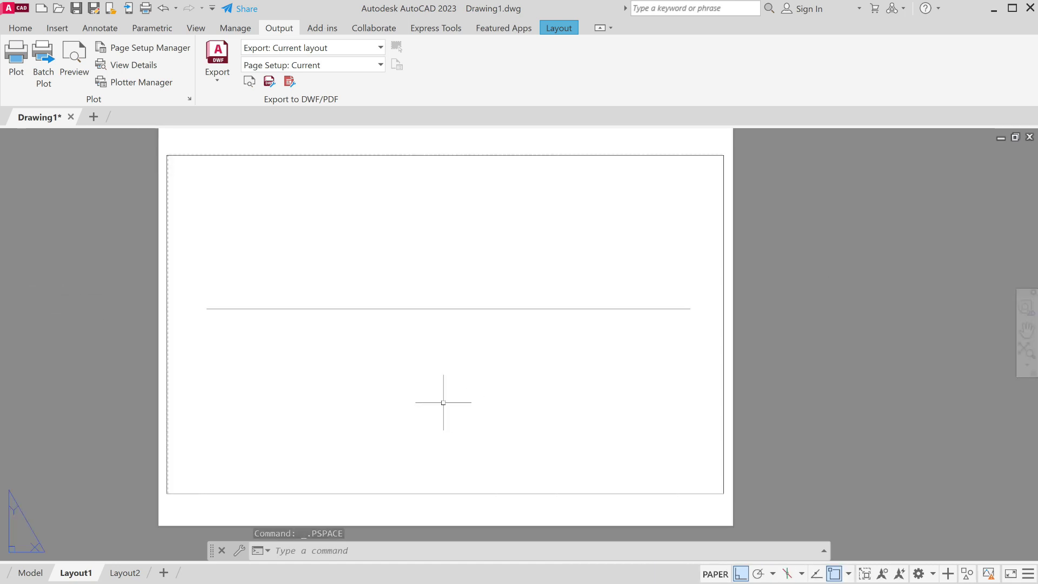